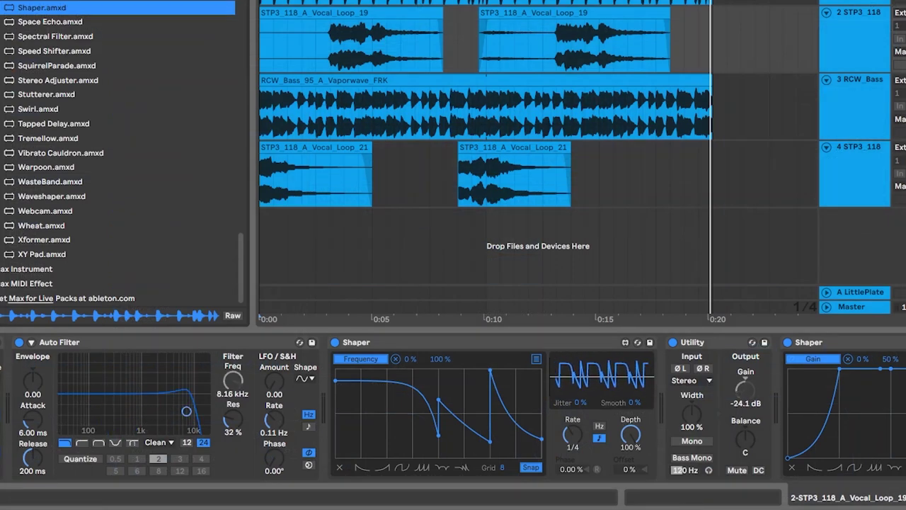
Delete both Shaper devices from the vocal track's chain
click(448, 345)
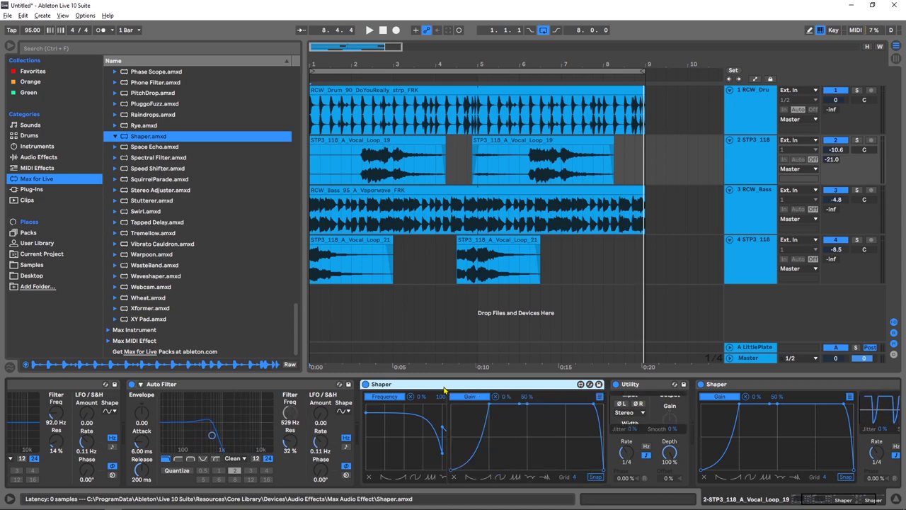
key(Delete)
key(Delete)
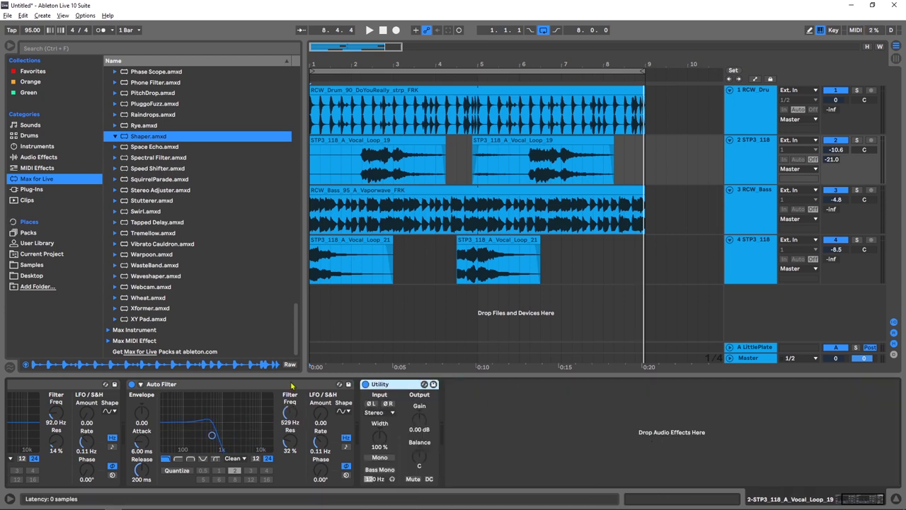
drag(876, 501, 840, 503)
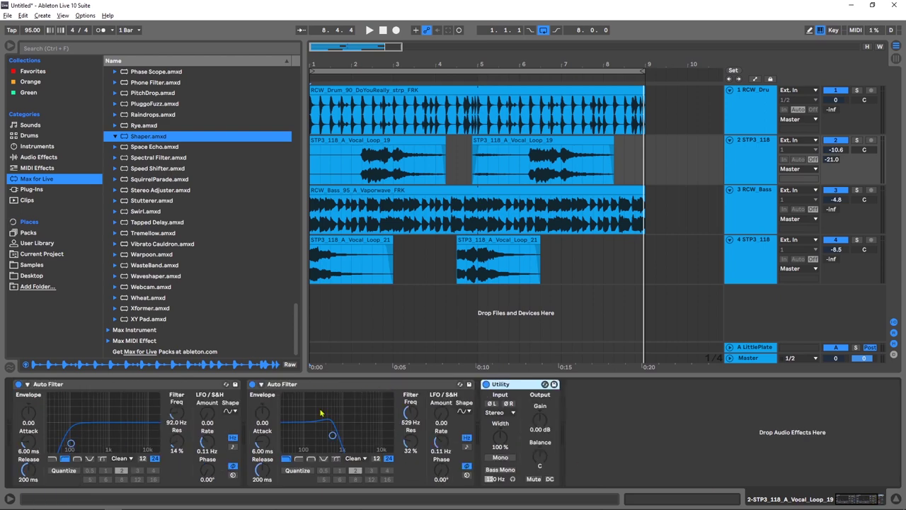
Switch off the 529 Hz Auto Filter and delete the 92 Hz Auto Filter
click(226, 387)
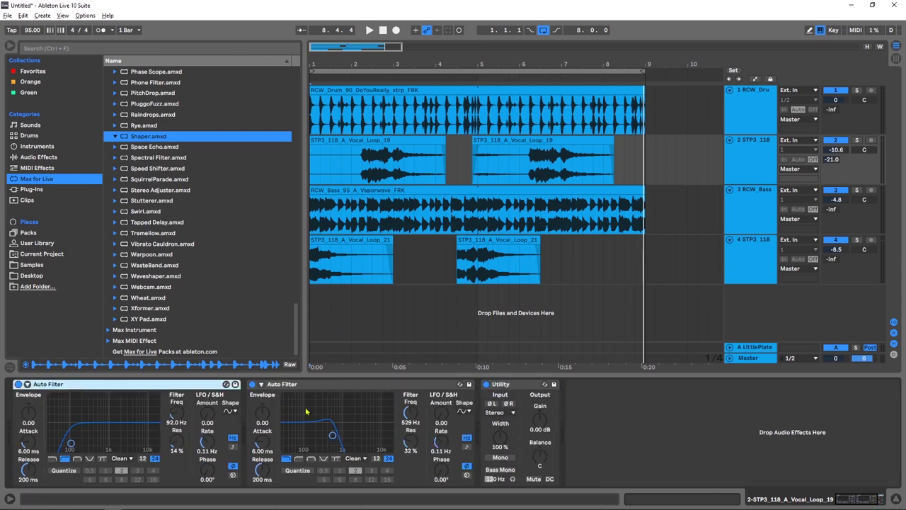
click(252, 383)
key(space)
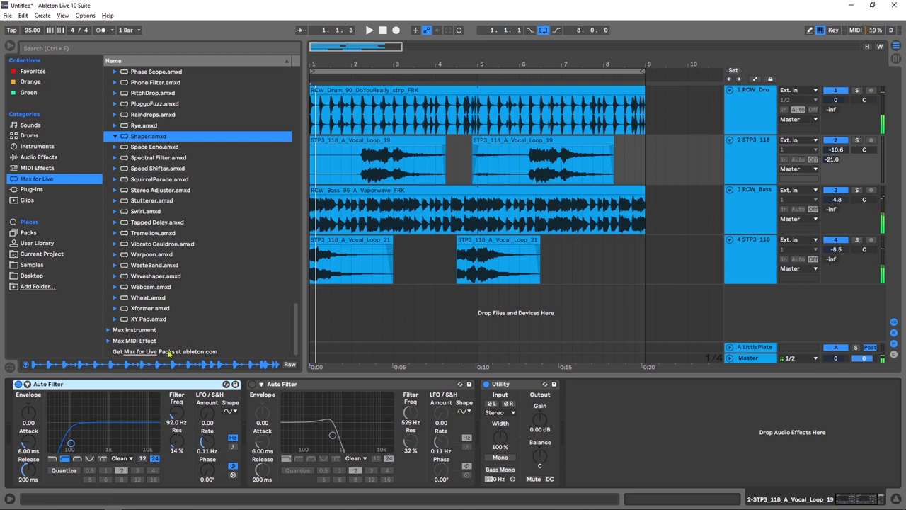
key(Delete)
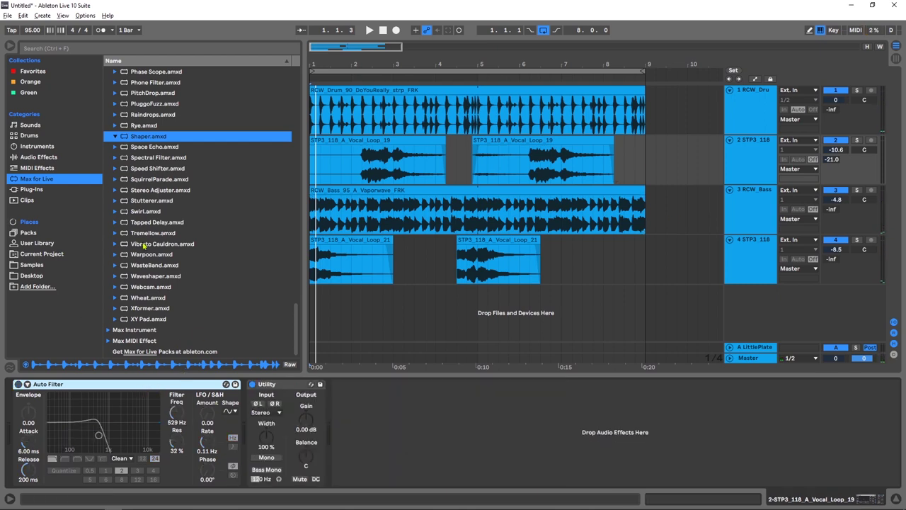
Solo vocal track 2 and audition it briefly from around bar 1.4
click(751, 166)
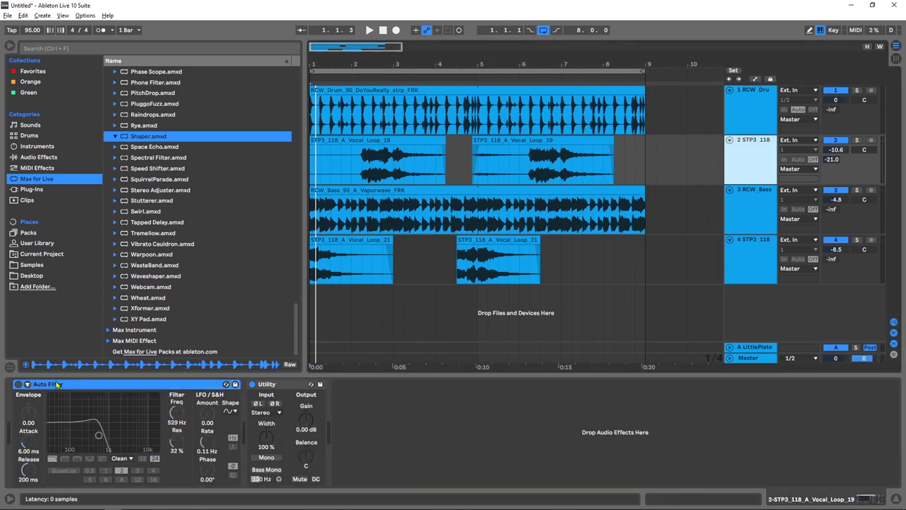
click(857, 140)
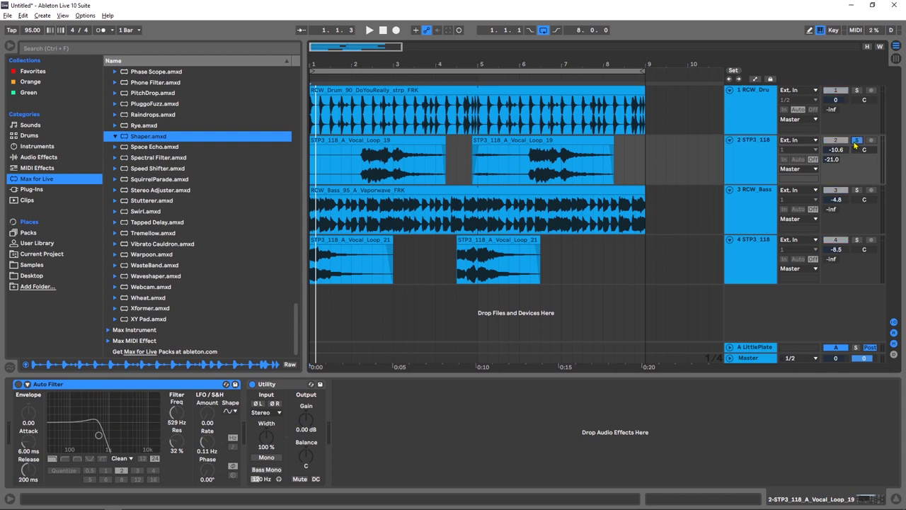
click(351, 175)
key(space)
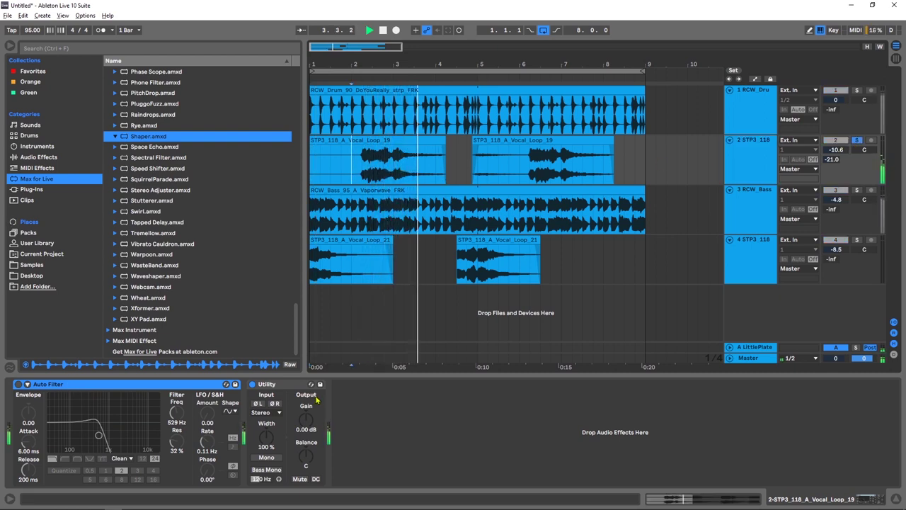
key(space)
Insert a Shaper before Utility, re-enable the Auto Filter, and map the Shaper to Filter Freq
drag(136, 144, 238, 408)
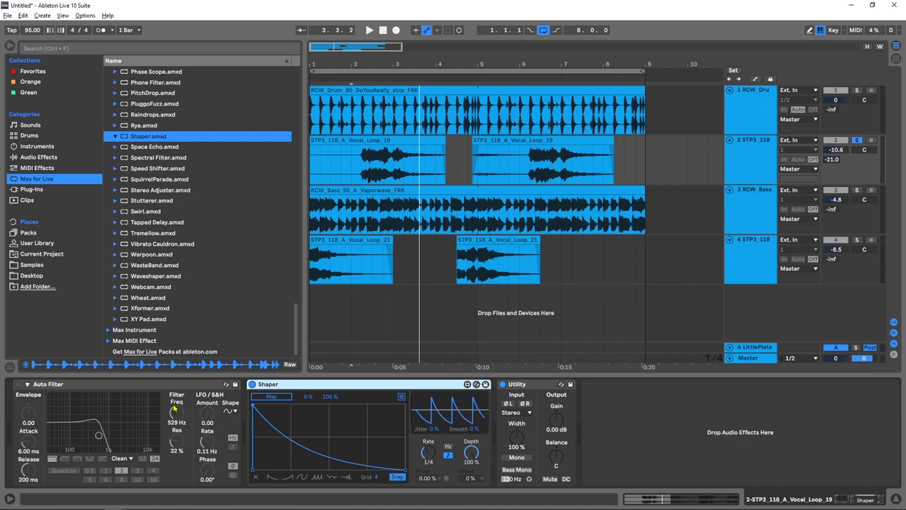
click(19, 384)
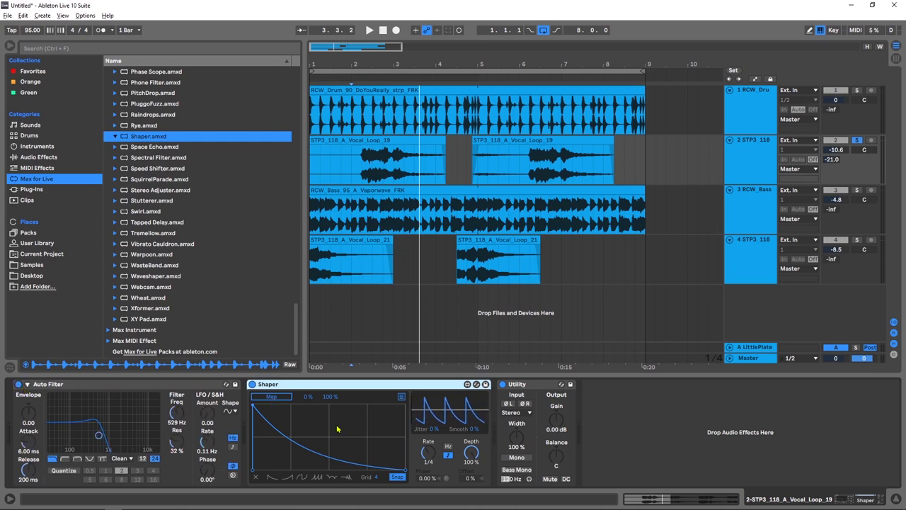
click(282, 397)
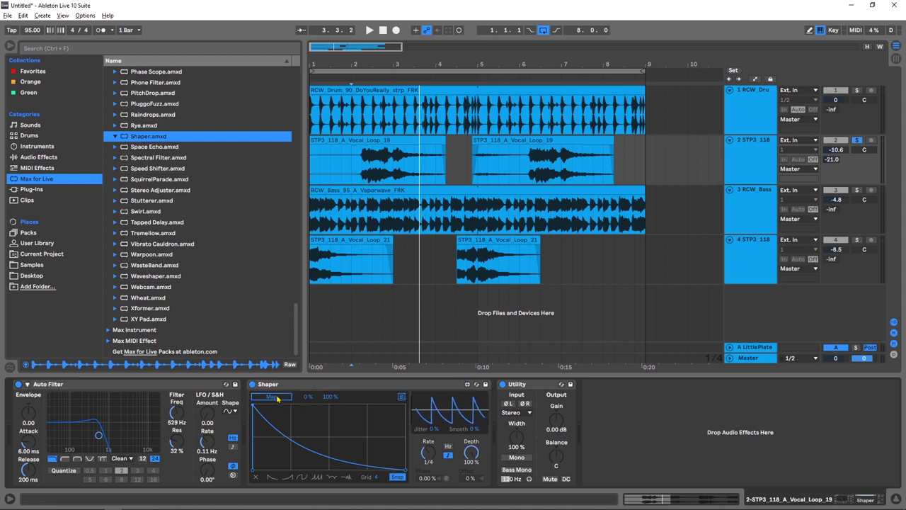
click(177, 413)
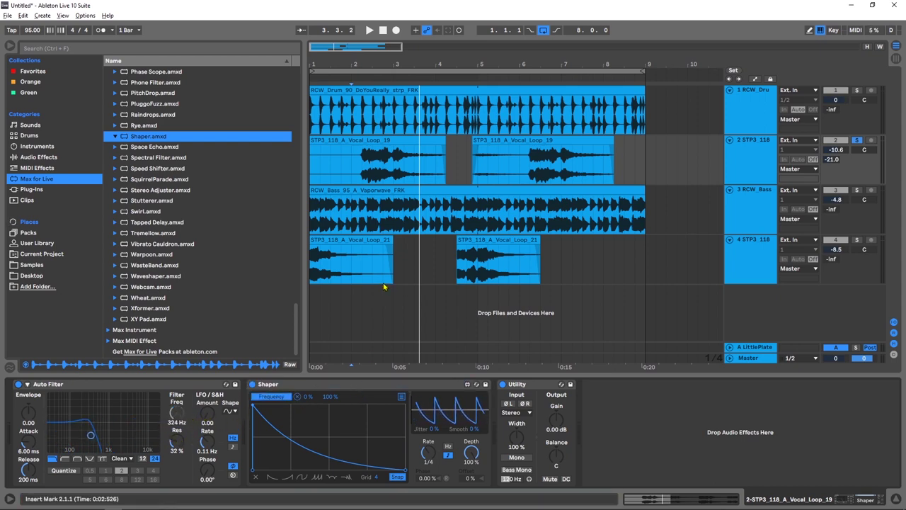
click(363, 175)
Raise the left breakpoint of the Shaper curve and audition the filter sweep from bar 2.2
key(space)
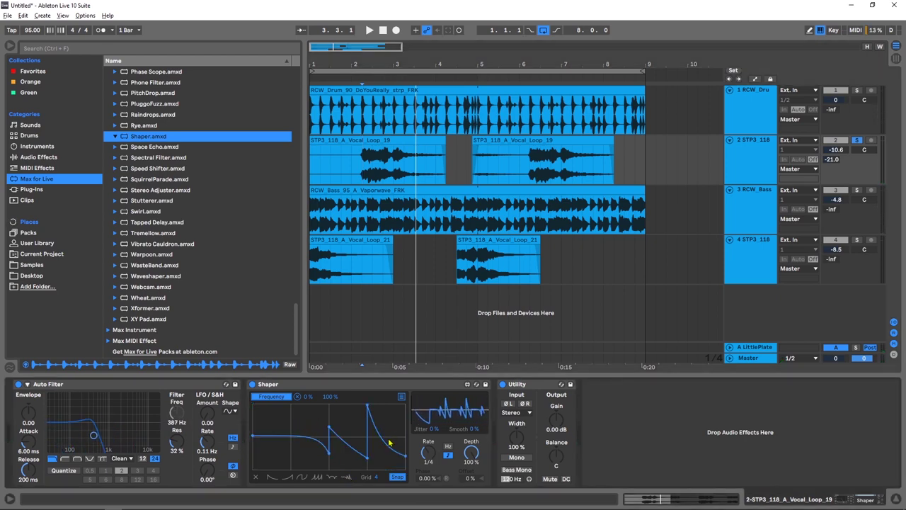
key(space)
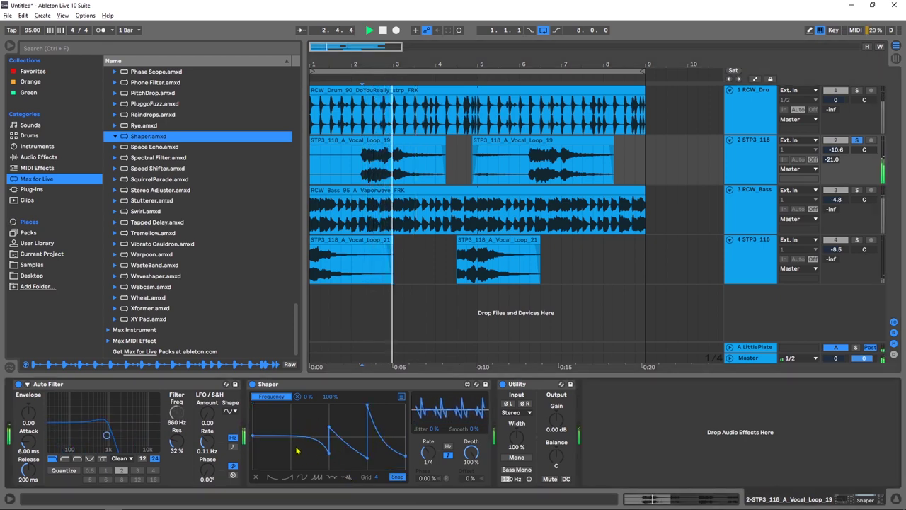
key(space)
drag(253, 439, 254, 416)
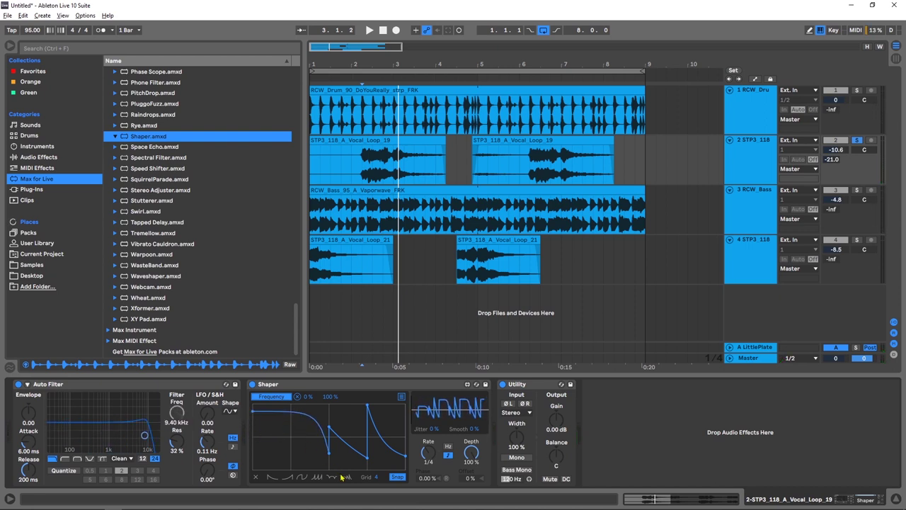
key(space)
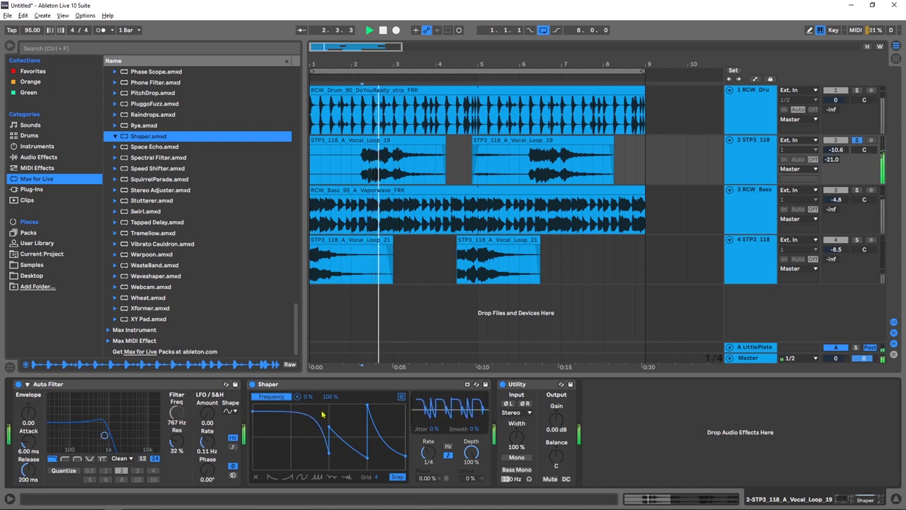
Set the Shaper grid to 6 and try several modulation rates, ending at 1/4
key(space)
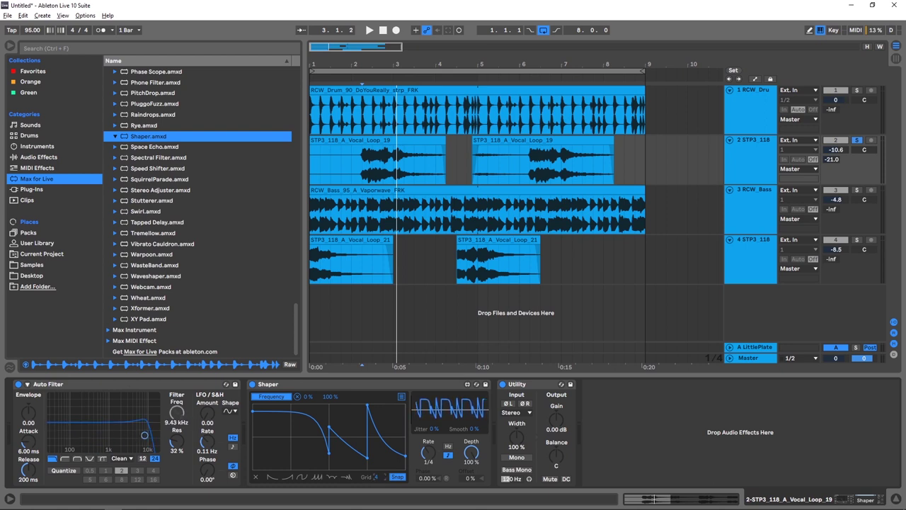
drag(375, 477, 375, 468)
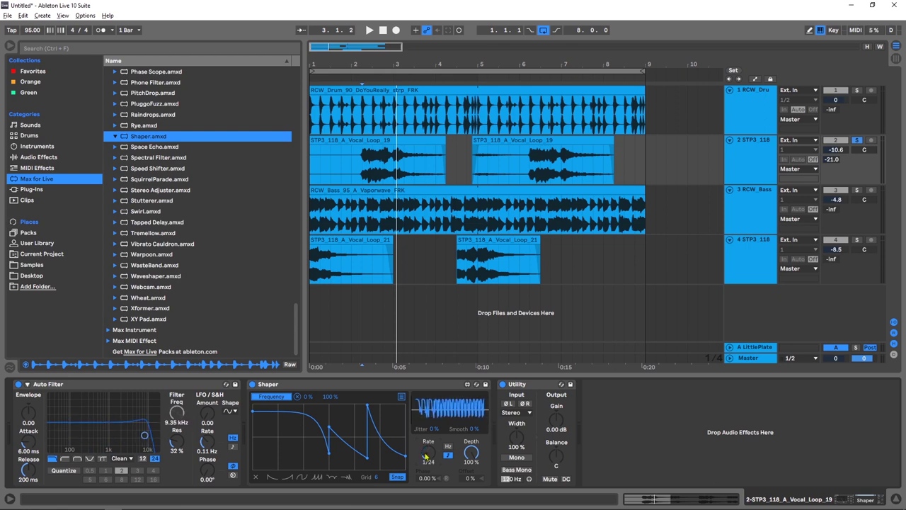
key(space)
drag(426, 455, 427, 487)
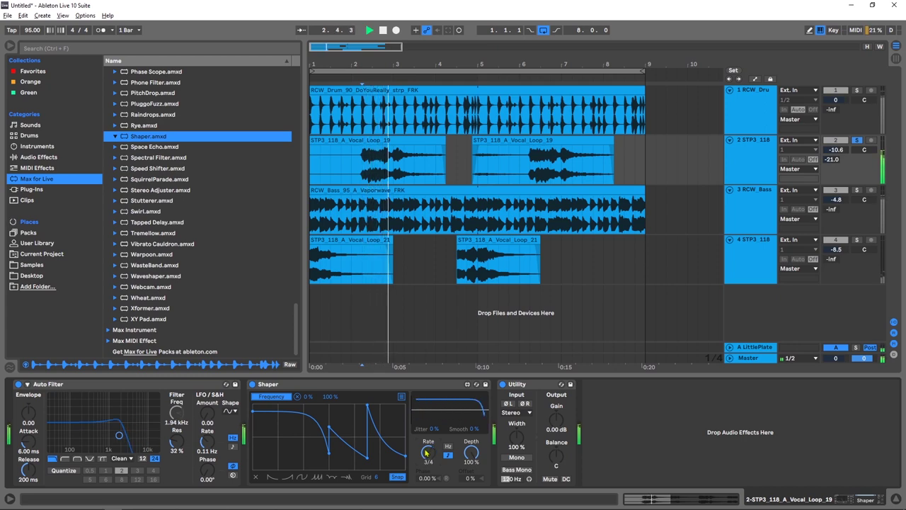
key(space)
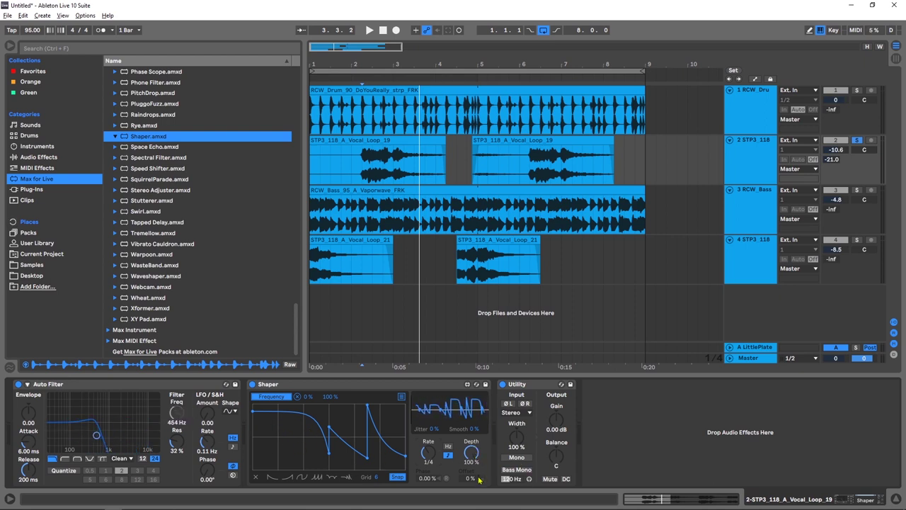
Check the Shaper's mapping list, audition, then add Shaper.amxd after the Utility
click(401, 397)
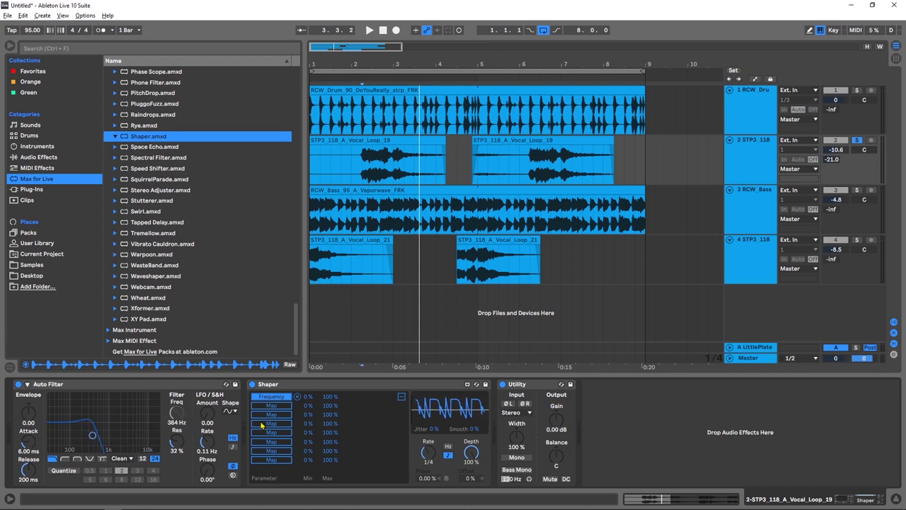
click(401, 397)
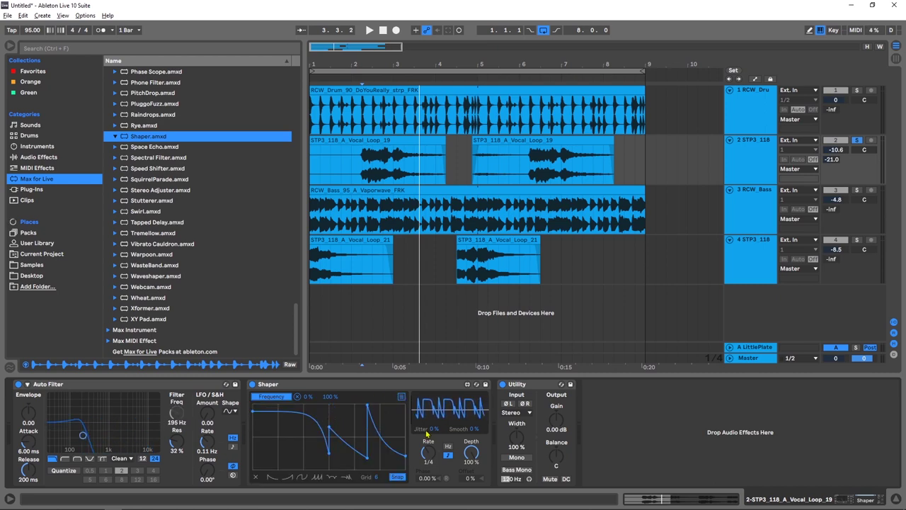
key(space)
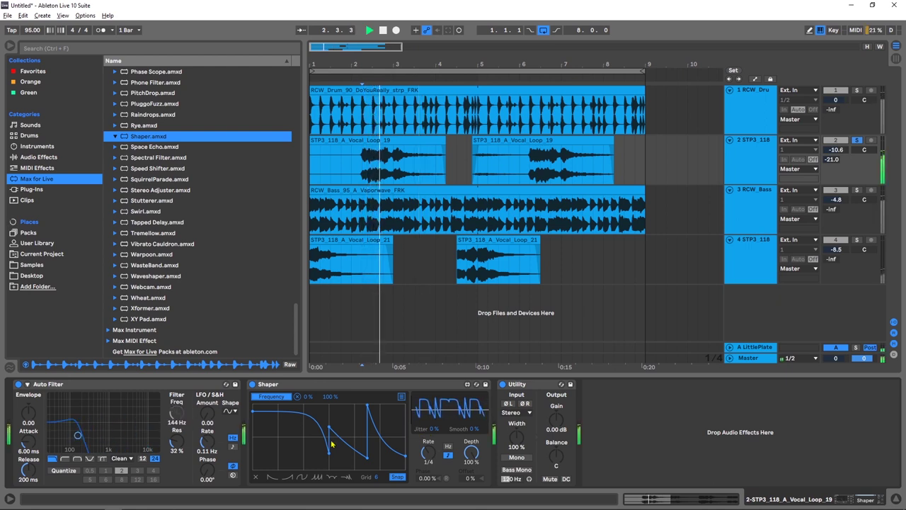
key(space)
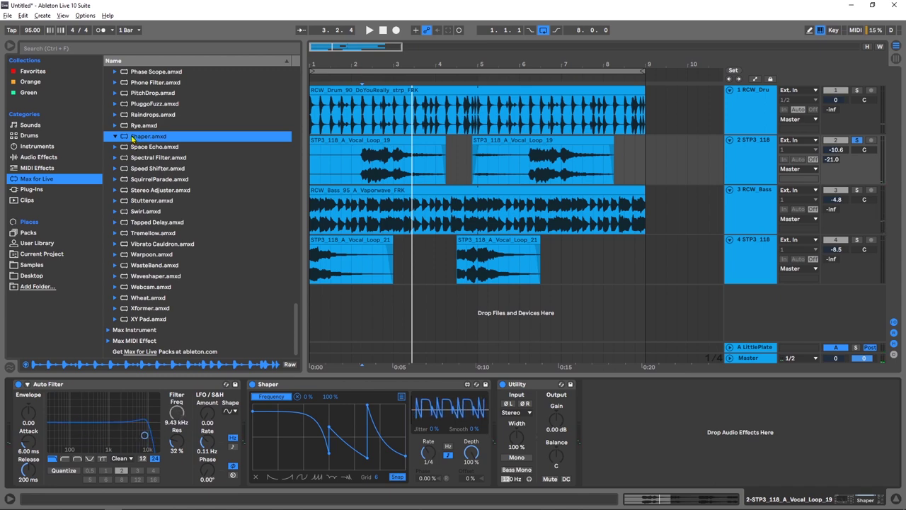
drag(133, 138, 605, 415)
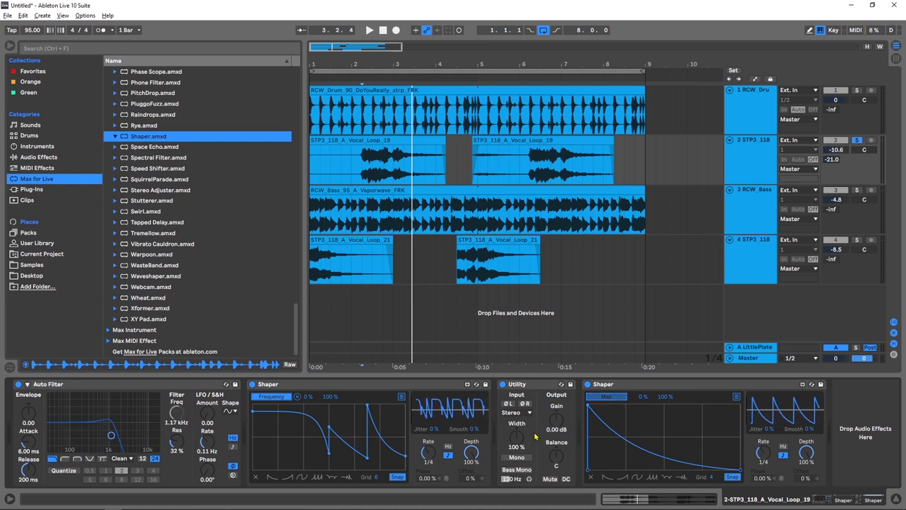
Map the second Shaper to the vocal Utility's Gain with Max set to 50%
click(555, 421)
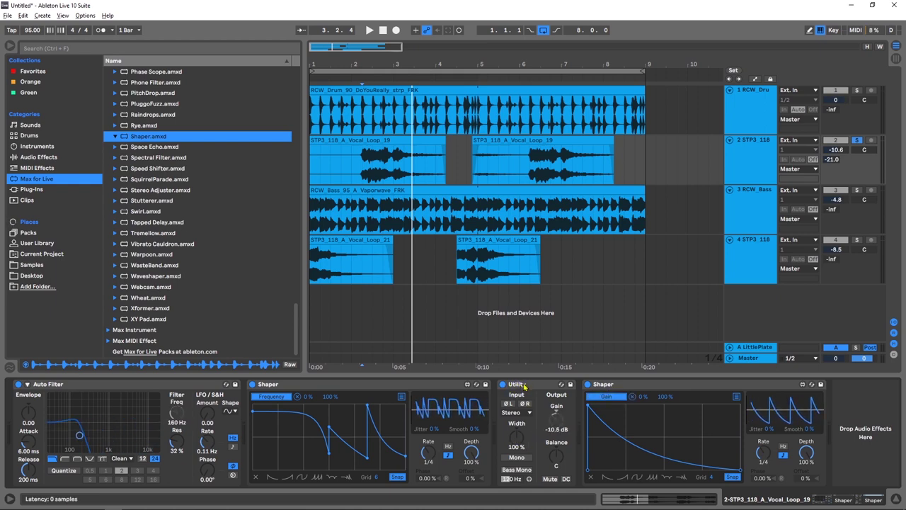
click(554, 427)
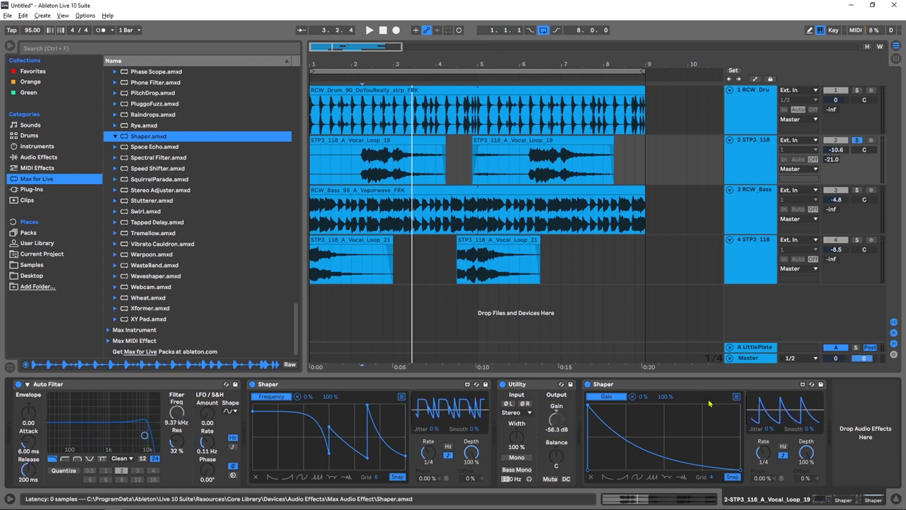
click(736, 397)
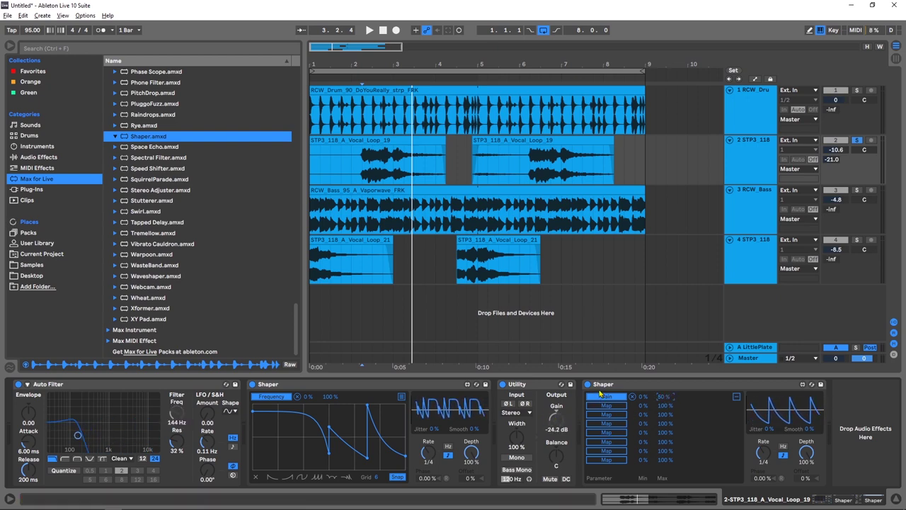
click(736, 397)
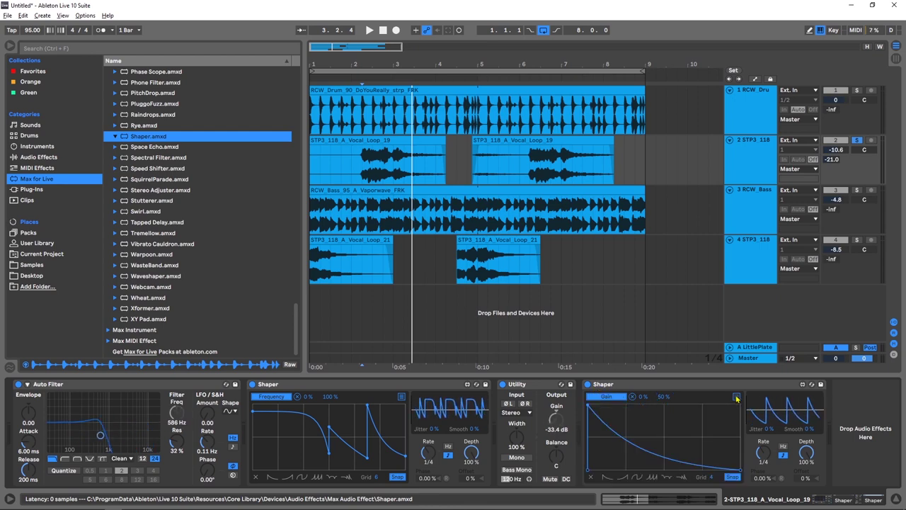
Draw a rise-fast, hold, sharp-drop curve in the second Shaper and audition the pumping
click(622, 477)
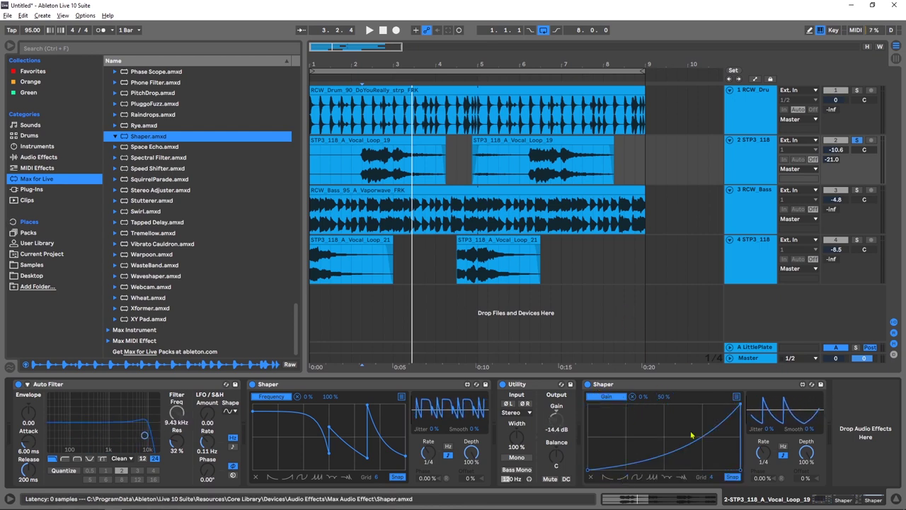
drag(741, 406, 625, 406)
drag(669, 461, 706, 403)
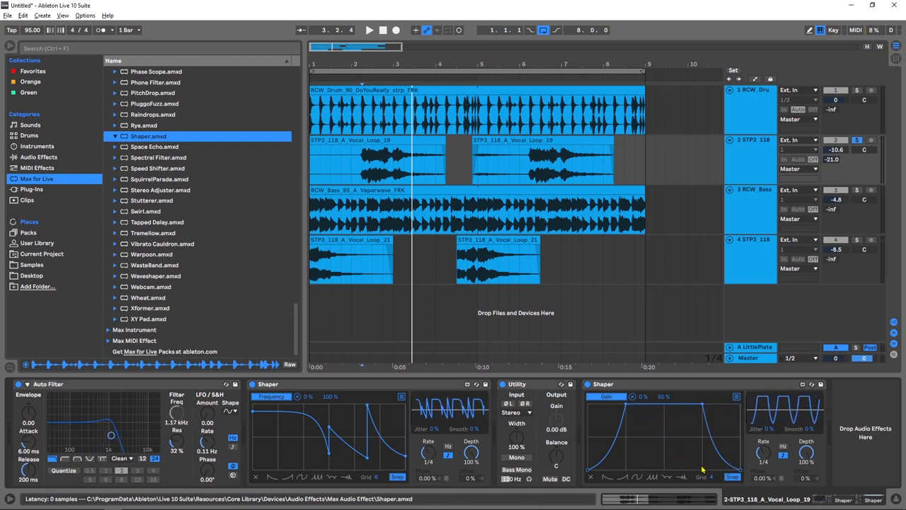
drag(716, 452, 716, 402)
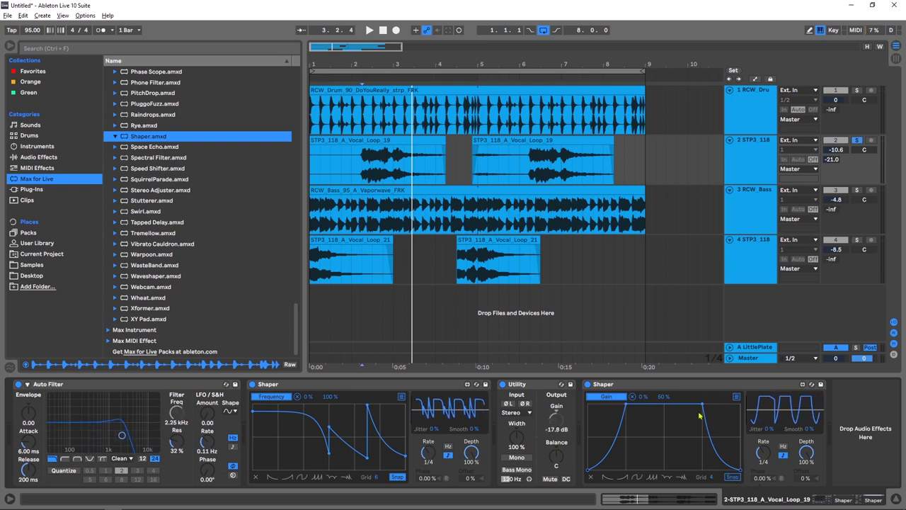
drag(706, 433, 723, 411)
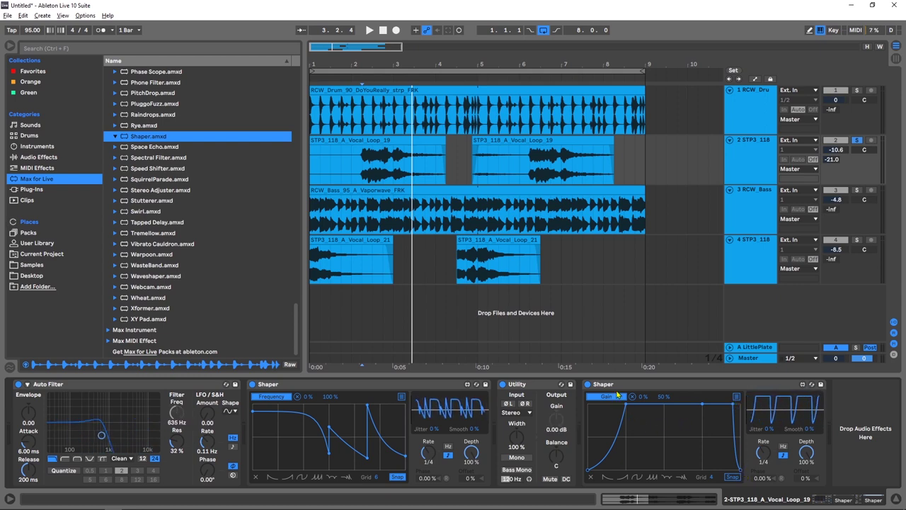
key(space)
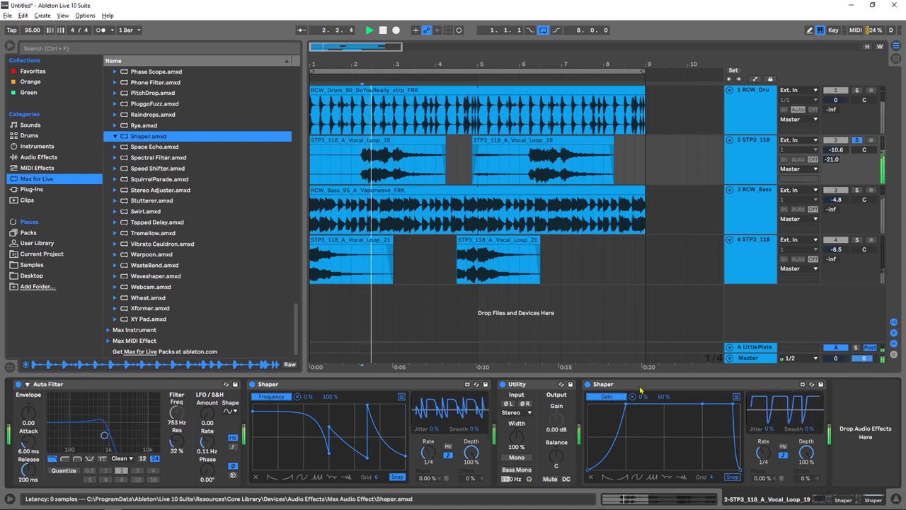
key(space)
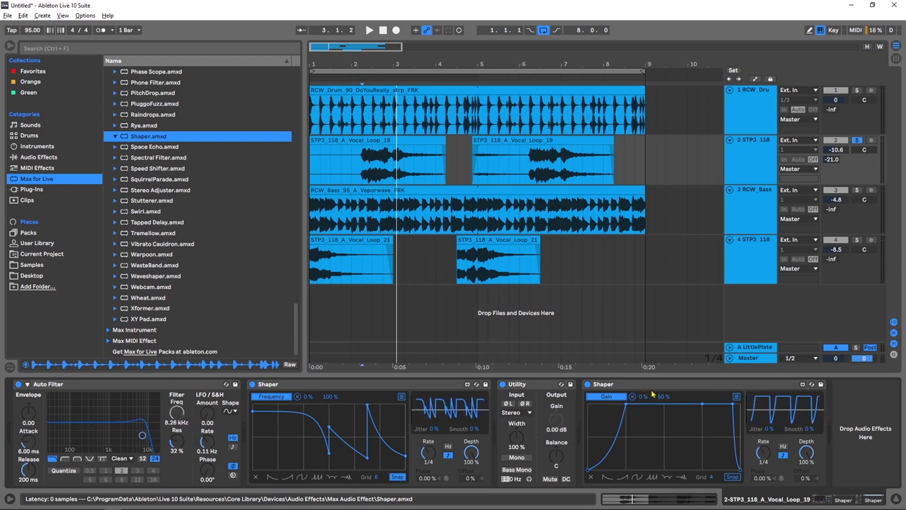
Map the bass track's Utility Gain as the Shaper's second target at 50% max, then solo bass and play
click(736, 398)
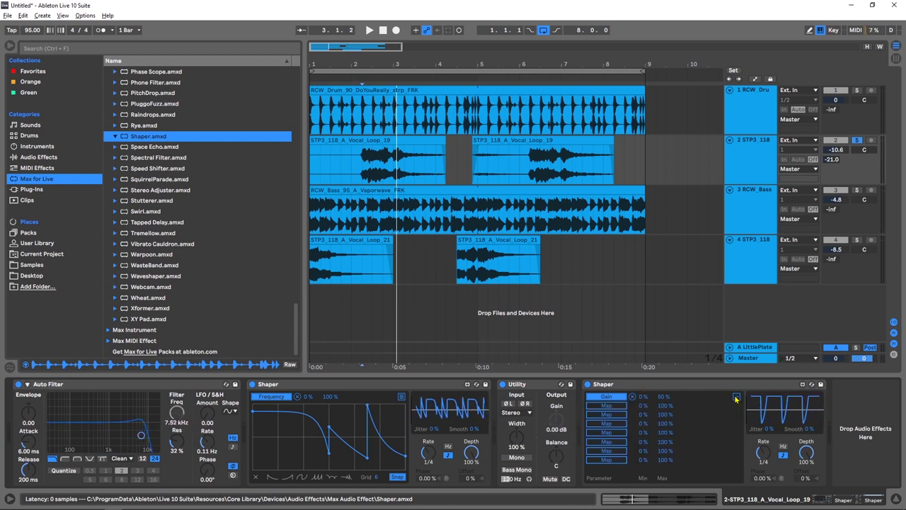
click(616, 410)
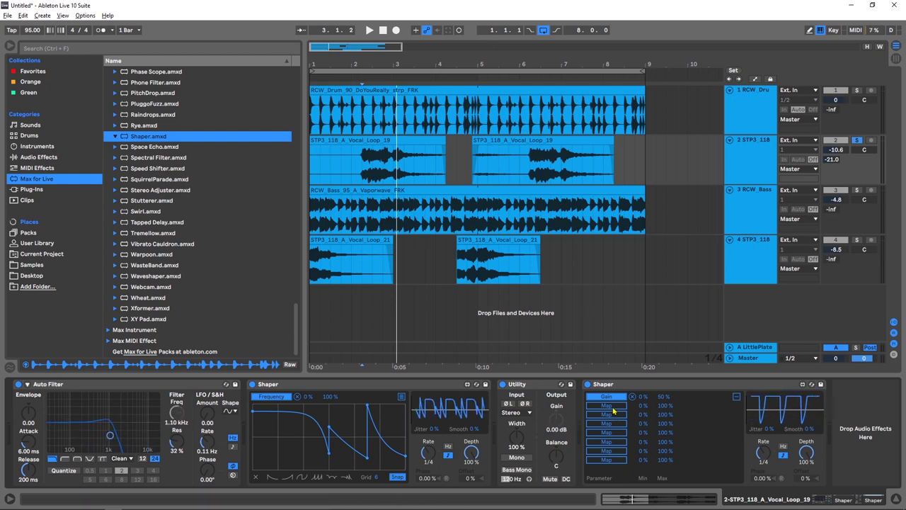
click(745, 209)
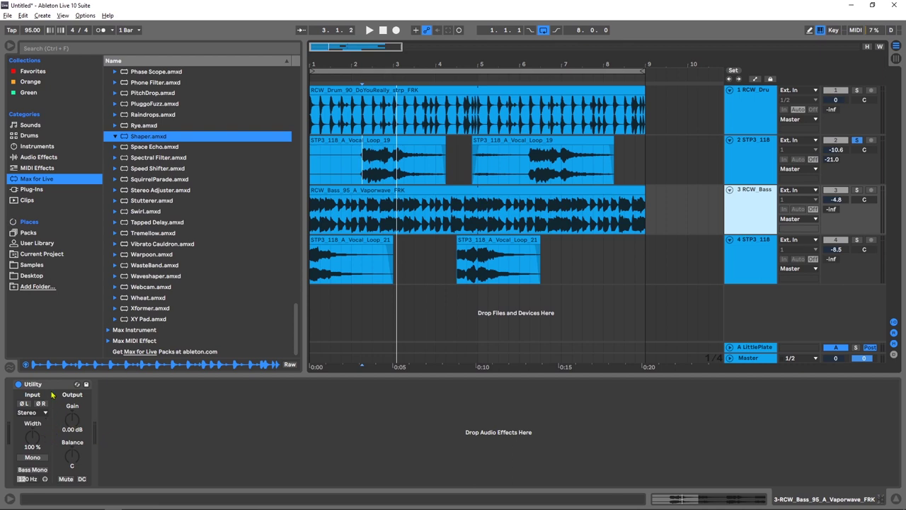
drag(72, 419, 72, 425)
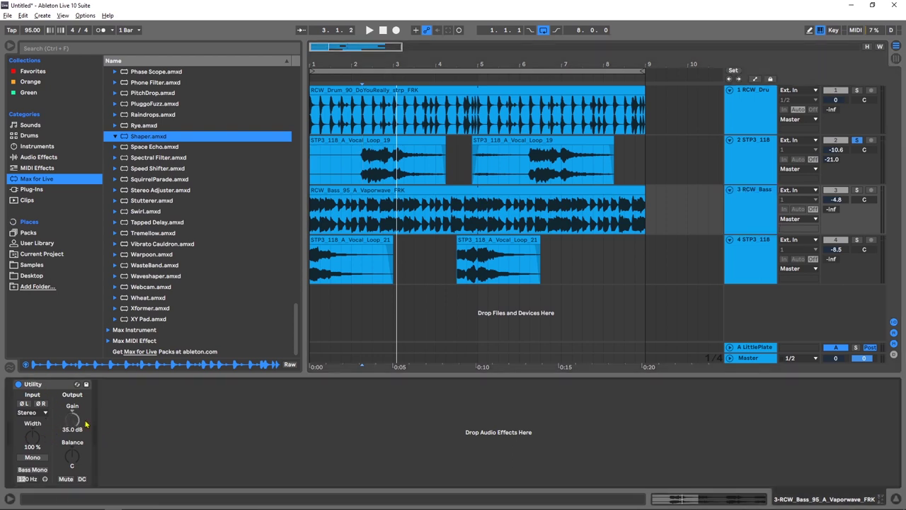
click(745, 167)
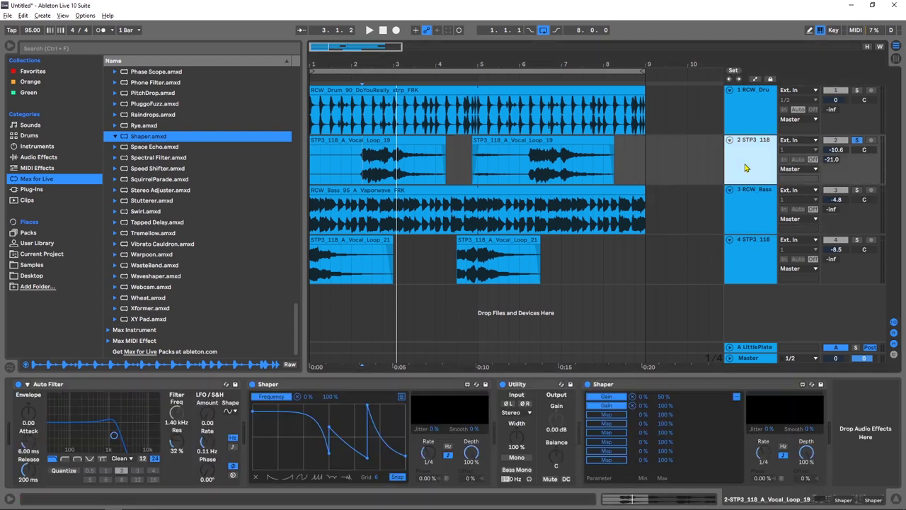
click(663, 410)
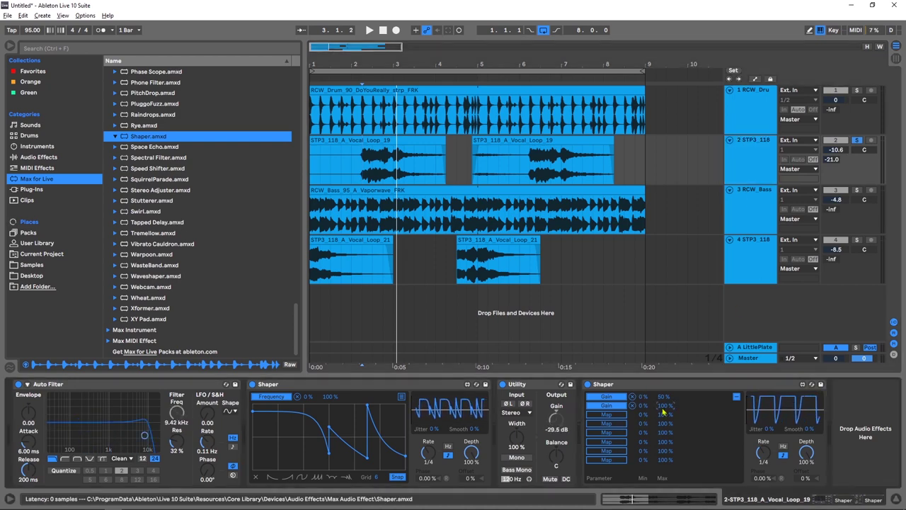
text(50)
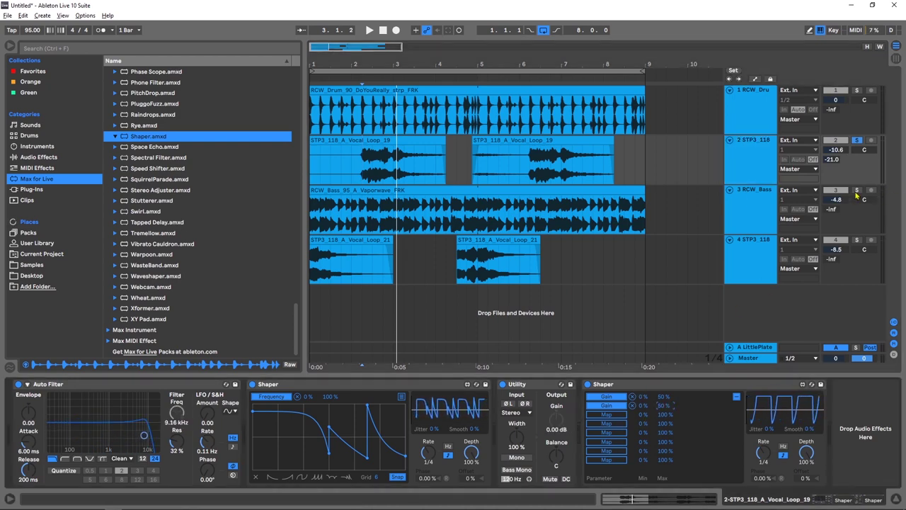
click(856, 191)
key(space)
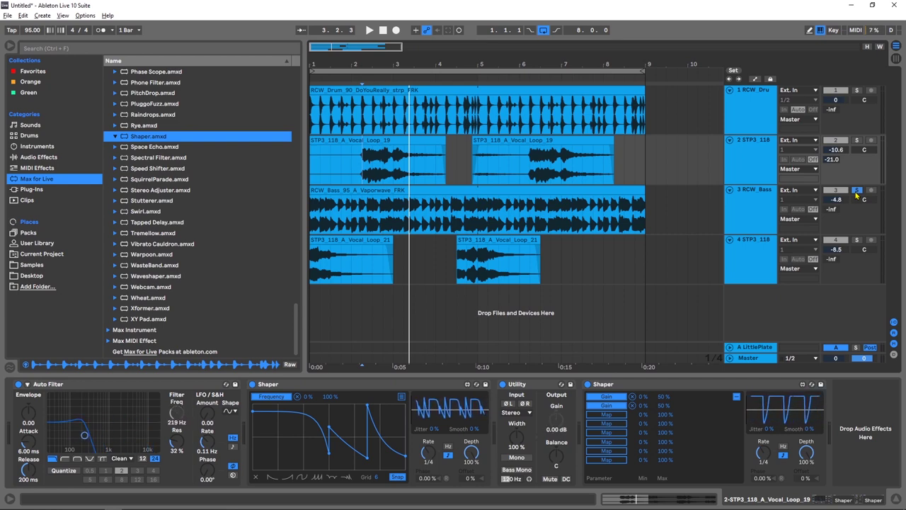
Bring track 3's volume up to -3.2 dB and play from 2.2.1 in Vocal_Loop_19
click(856, 192)
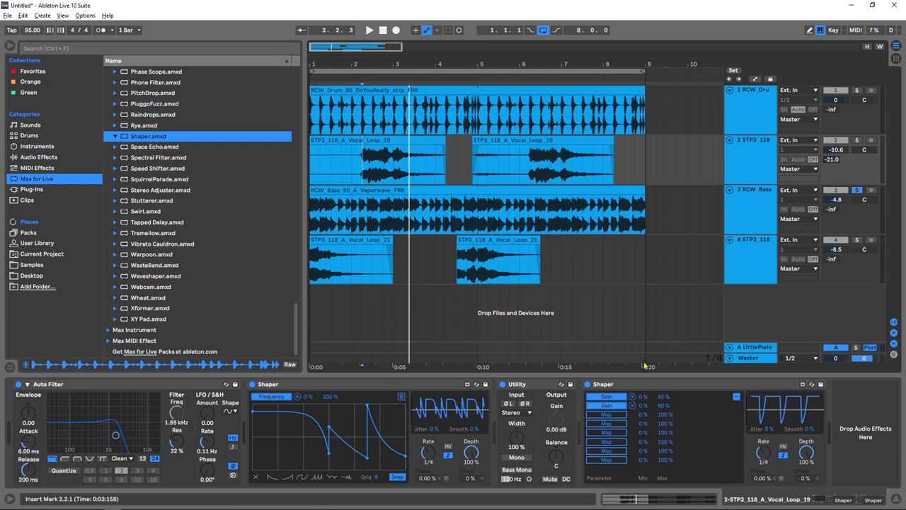
click(608, 415)
click(836, 200)
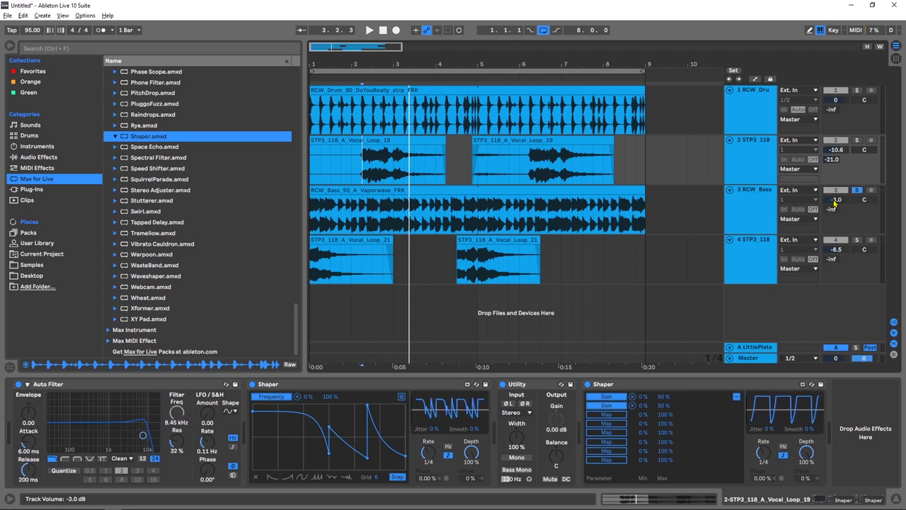
click(554, 428)
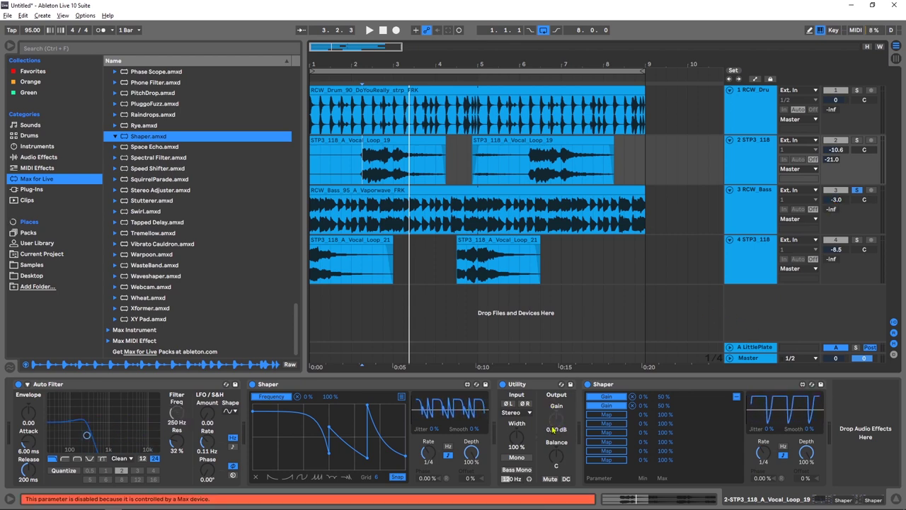
click(736, 218)
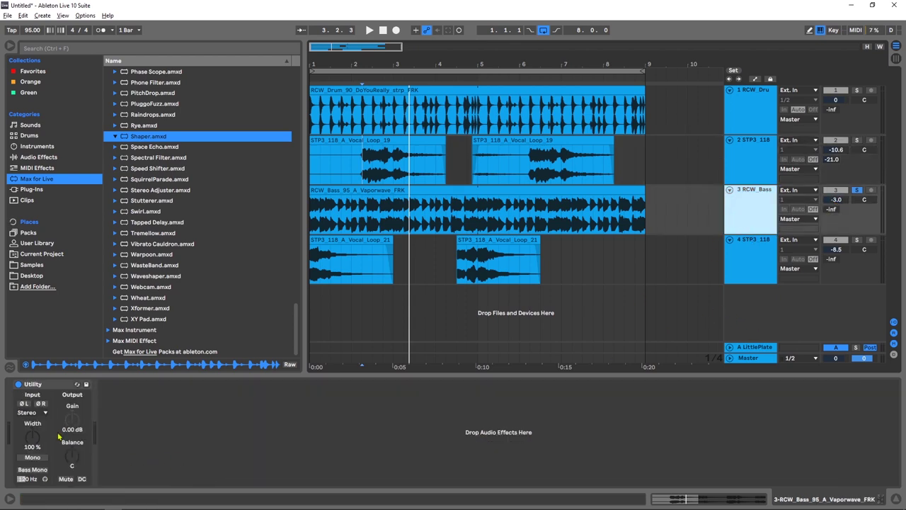
click(837, 200)
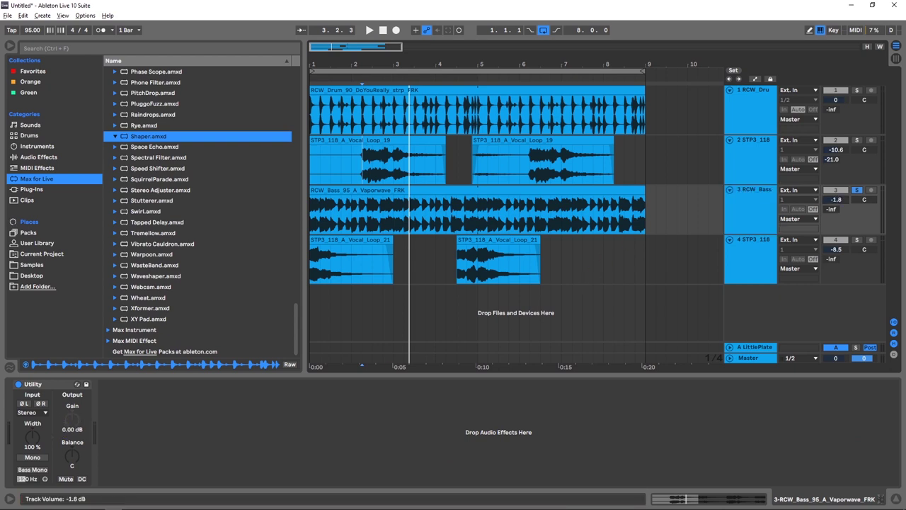
click(364, 162)
key(space)
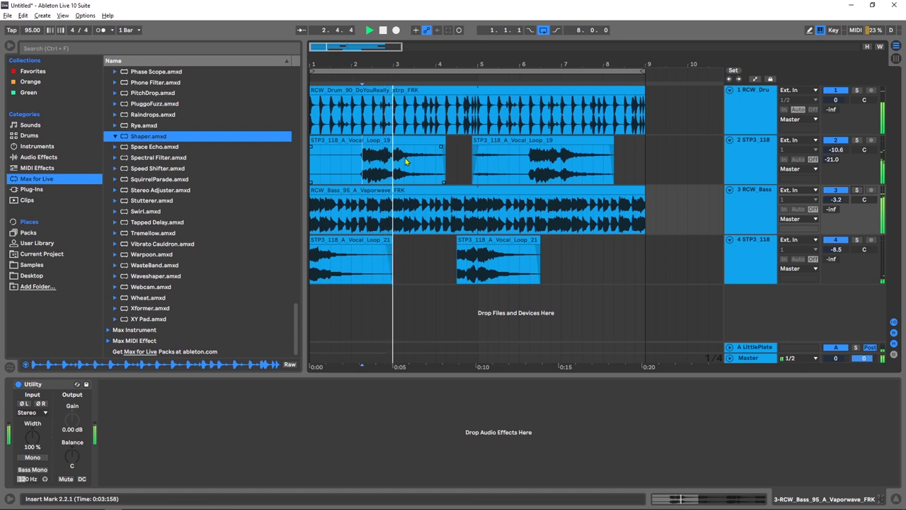
Stop playback and select track 2 to show its Auto Filter, Shaper, Utility, Shaper chain
key(space)
click(753, 167)
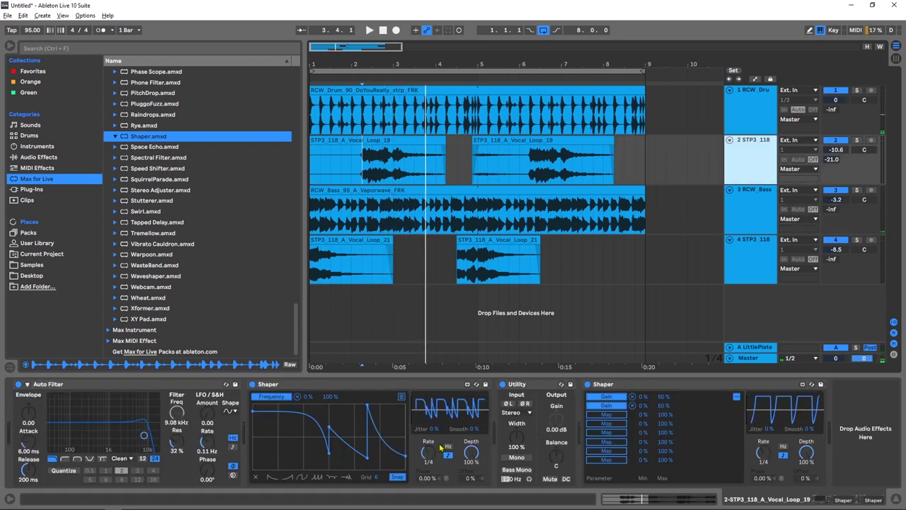